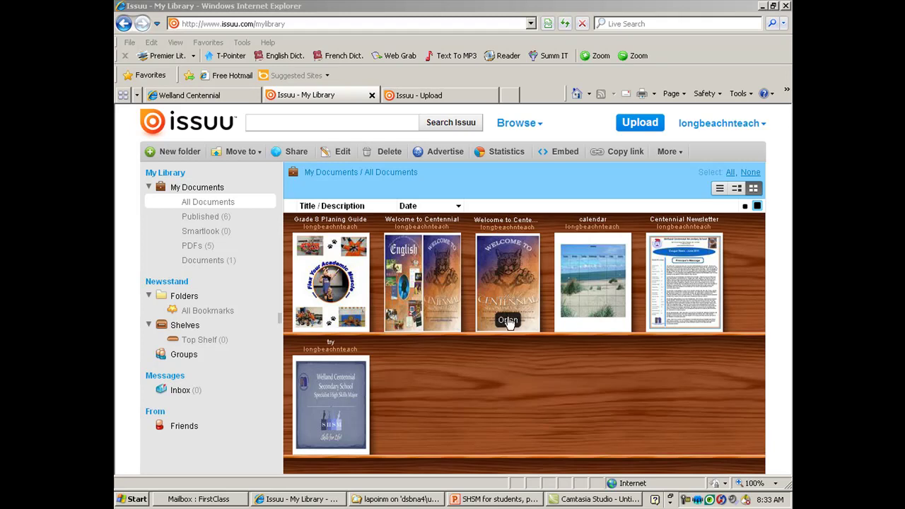
Open the Welcome to Centennial publication in its own tab, temporarily allowing pop-ups from Issuu.
click(508, 322)
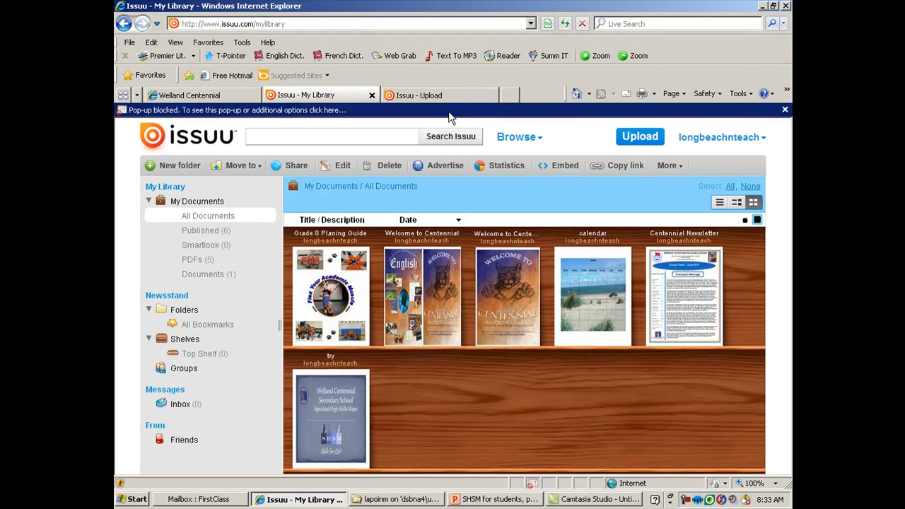
click(464, 110)
click(494, 118)
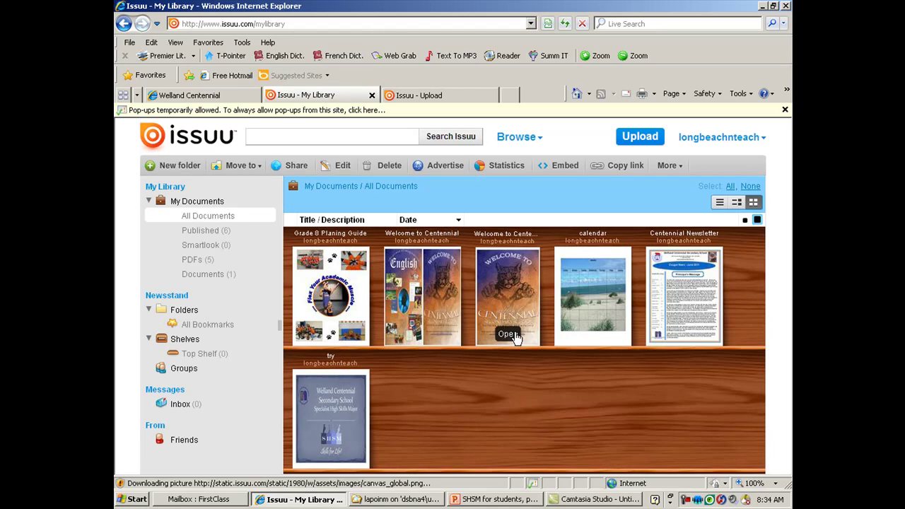
click(508, 334)
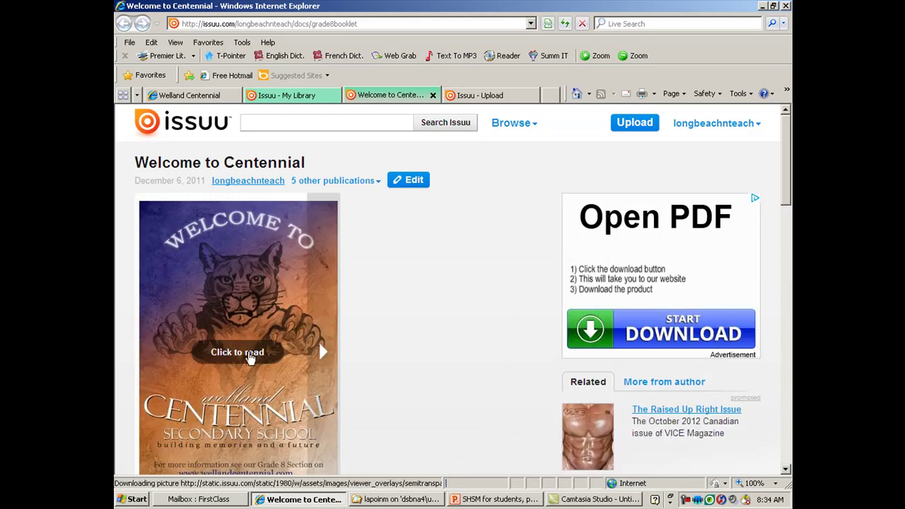
Read the Welcome to Centennial flipbook, zooming the cover and flipping pages, then return to My Library.
click(253, 352)
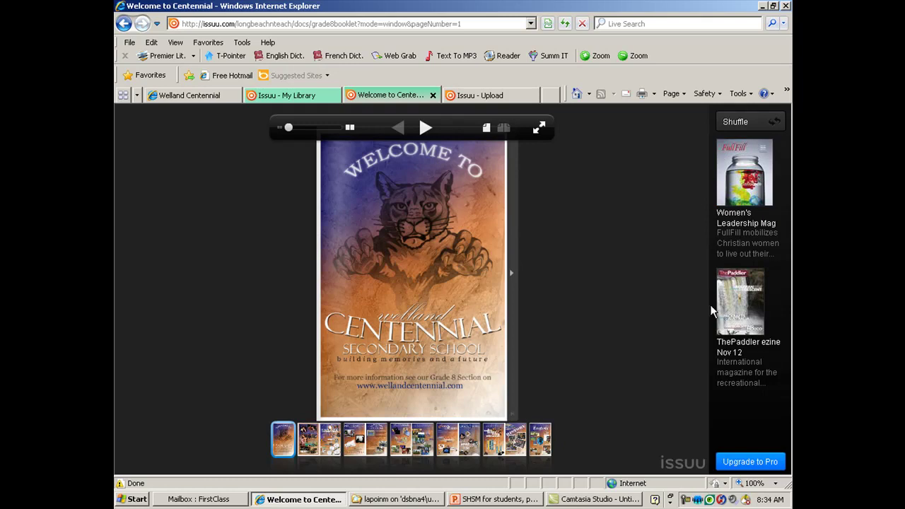
click(458, 274)
click(458, 274)
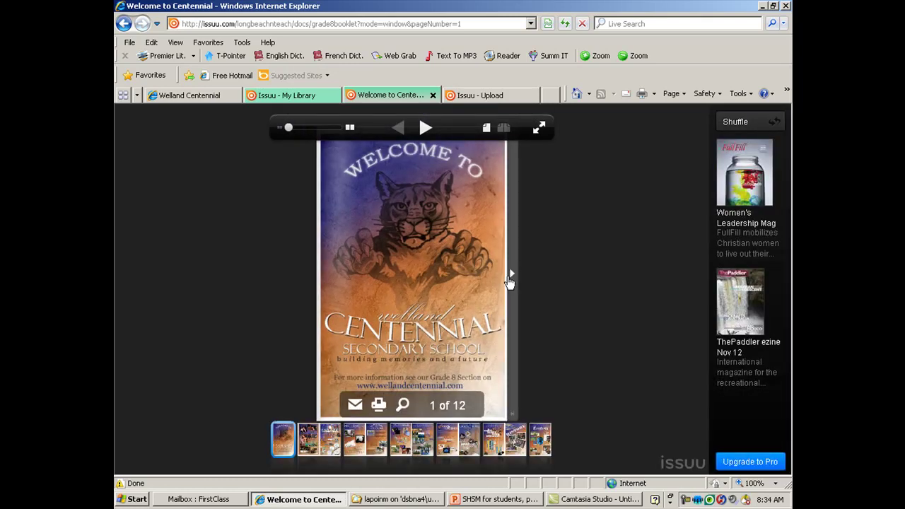
click(509, 276)
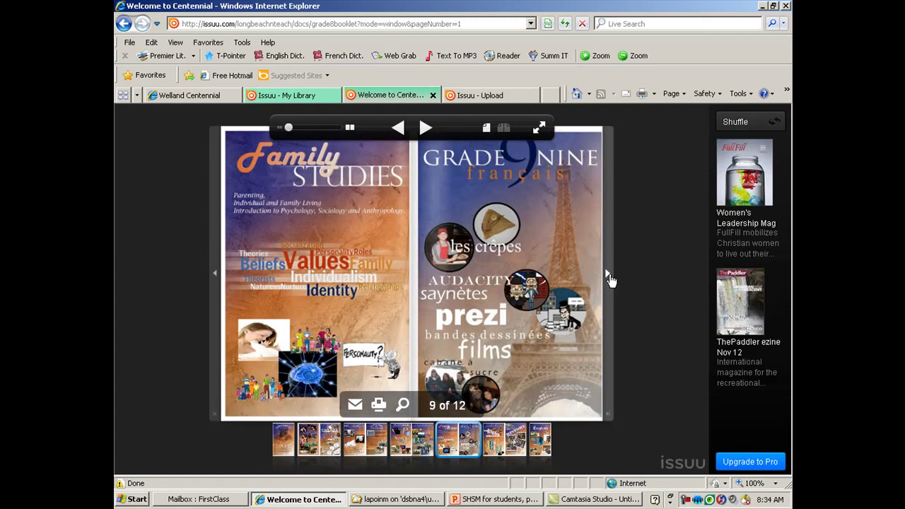
click(609, 278)
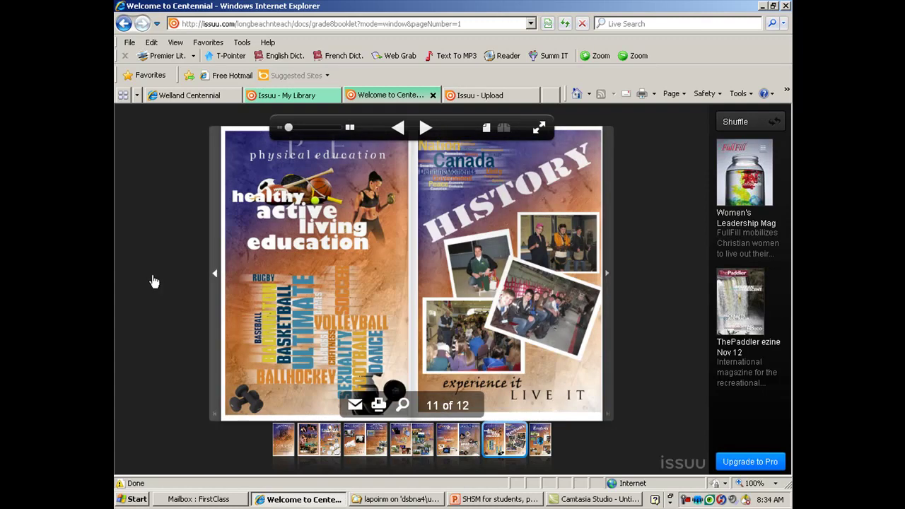
click(215, 276)
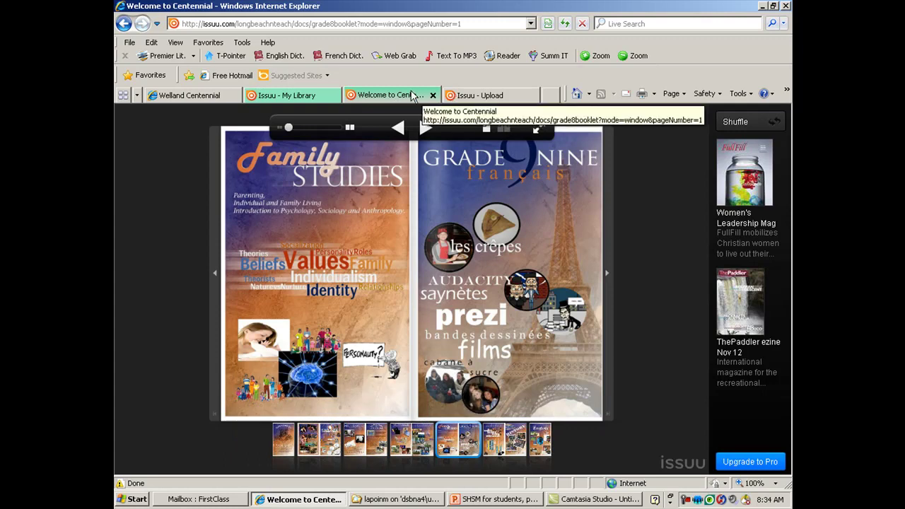
click(322, 96)
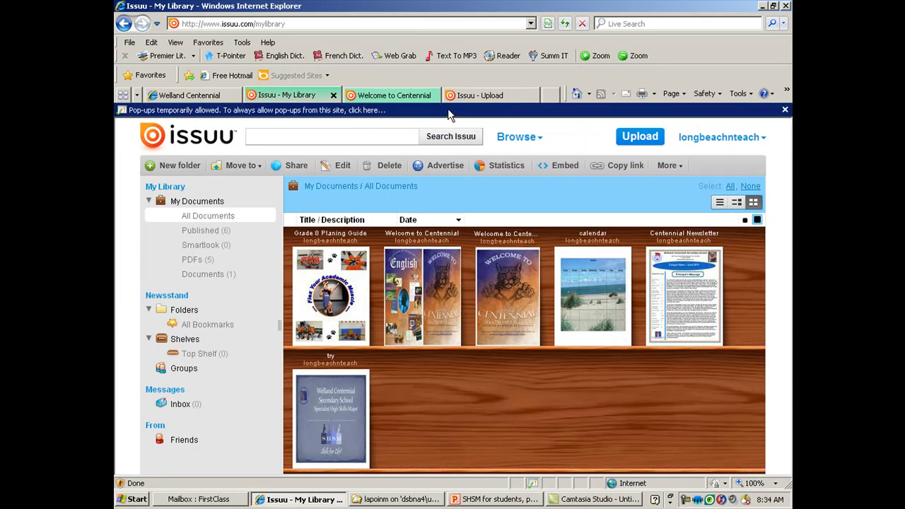
Switch to the Issuu upload page, then bring the SHSM for students, parents1 presentation forward.
click(482, 96)
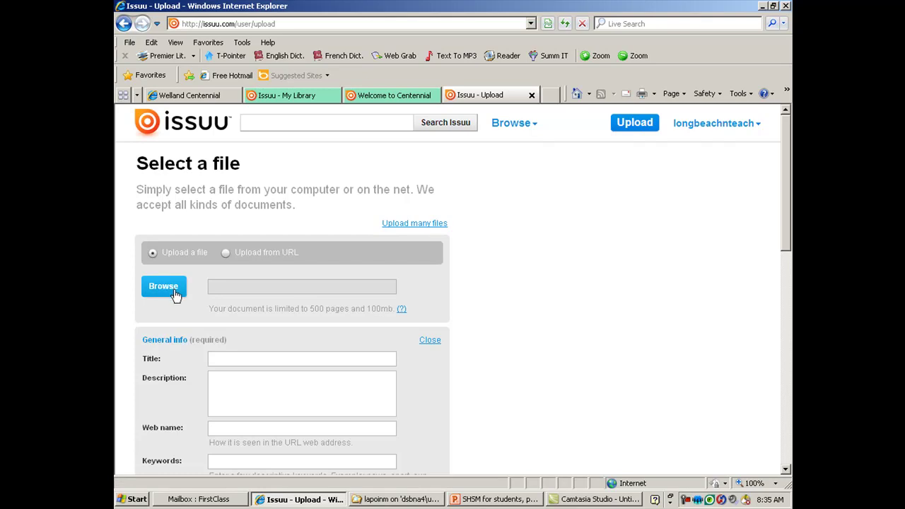
click(495, 499)
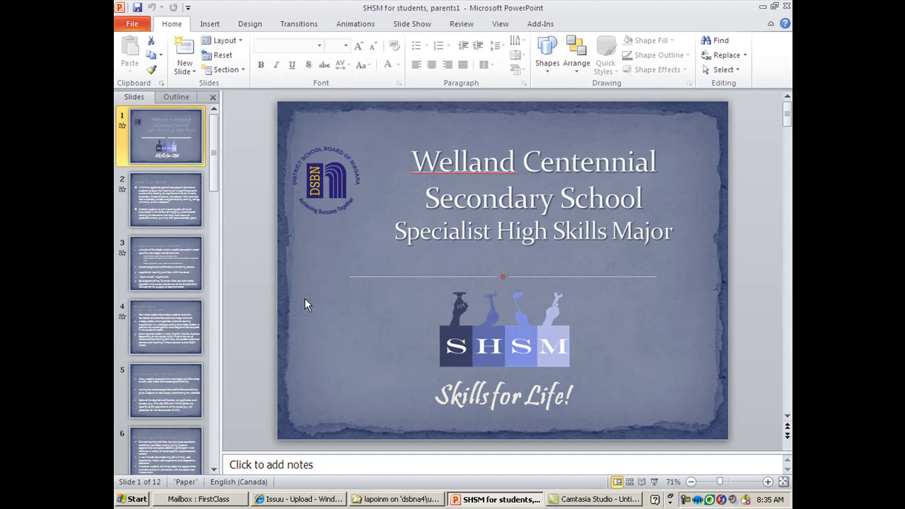
Check PowerPoint's Print settings and the printer list, including PDFCreator, then return to Issuu.
click(133, 27)
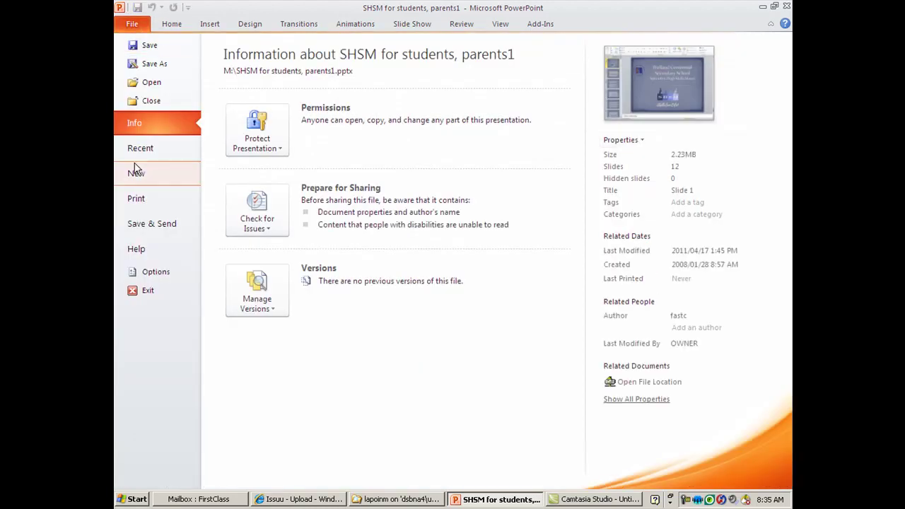
click(151, 199)
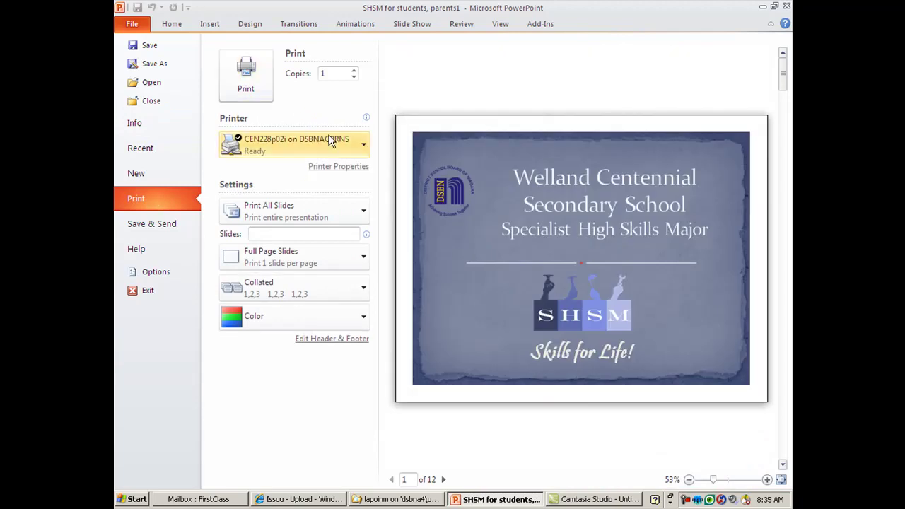
click(361, 149)
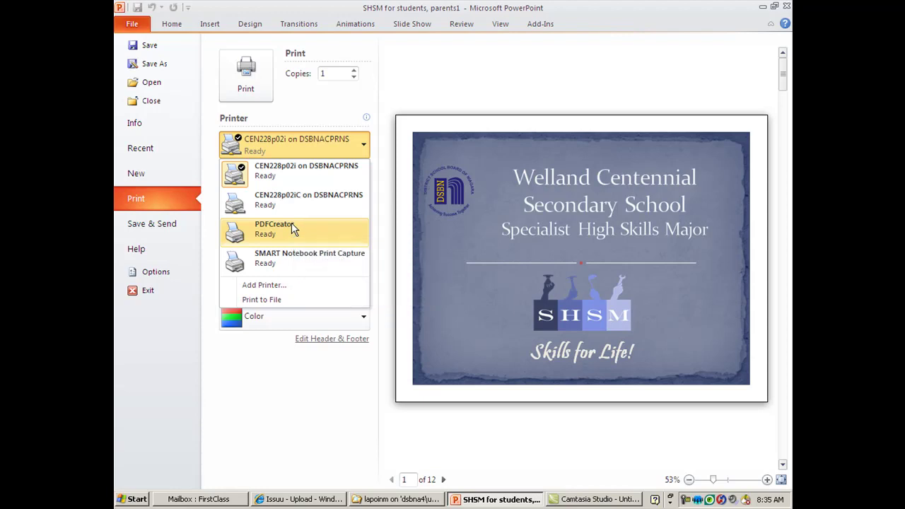
click(310, 500)
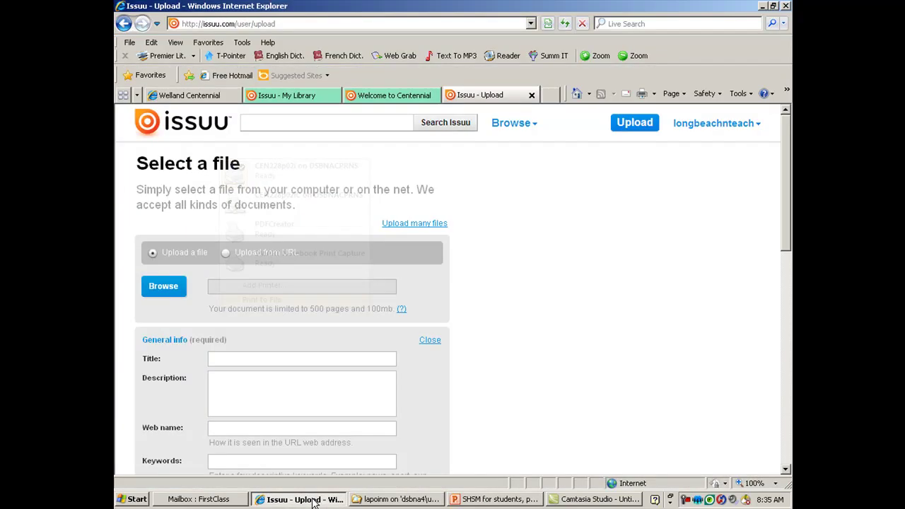
Browse to SHSM.pdf and select it as the upload file, giving the web name shsm.
click(167, 292)
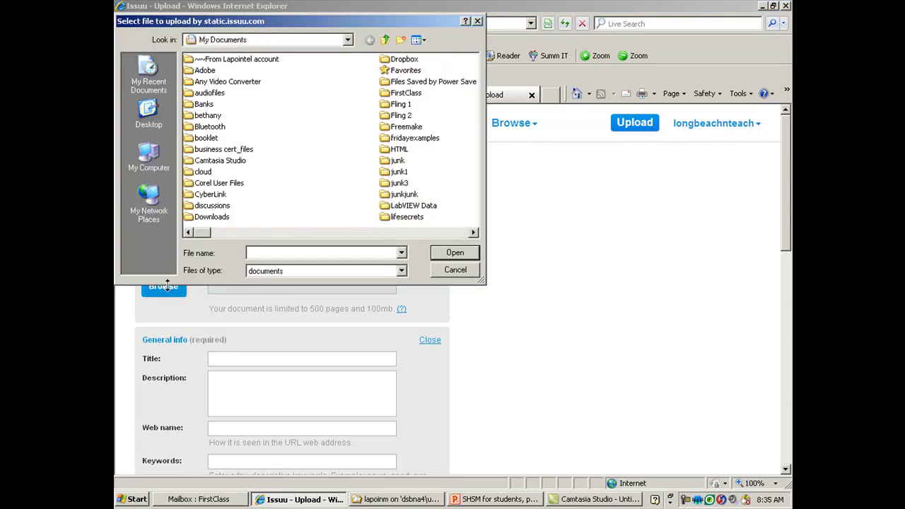
click(425, 233)
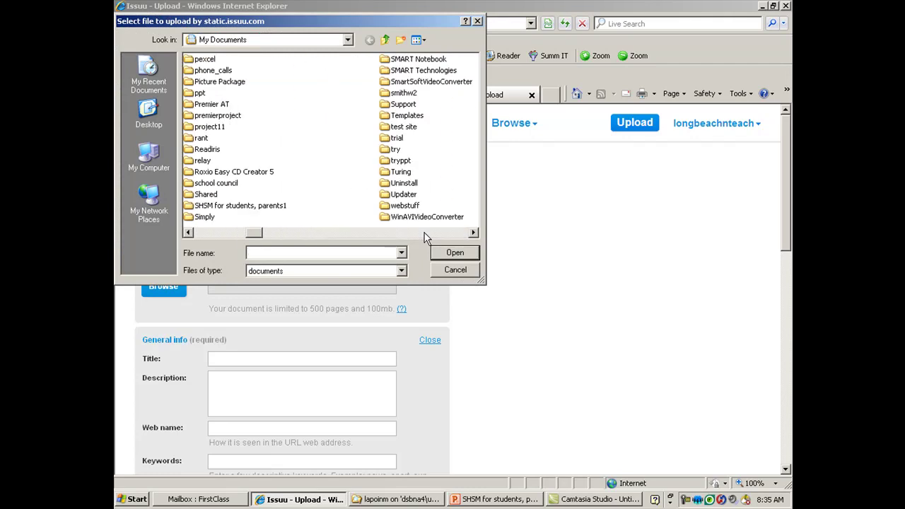
click(424, 233)
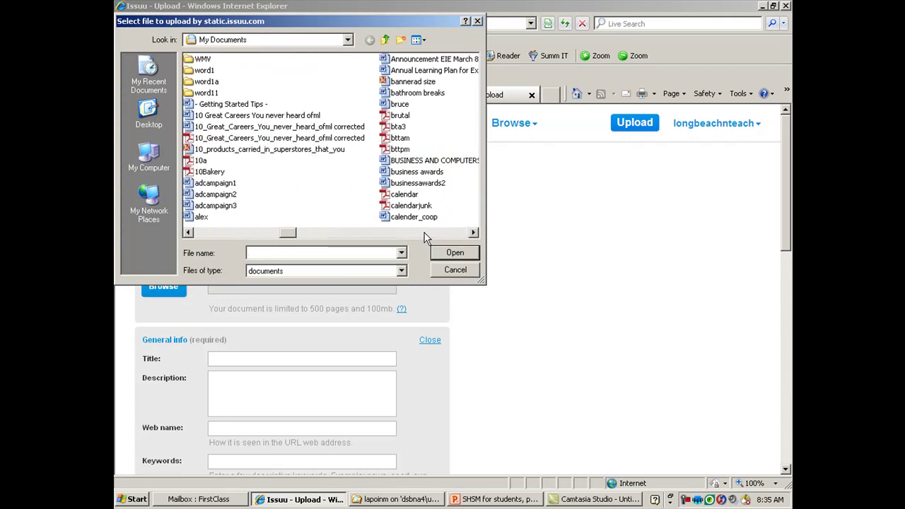
click(425, 233)
click(424, 232)
click(425, 232)
click(425, 233)
click(426, 234)
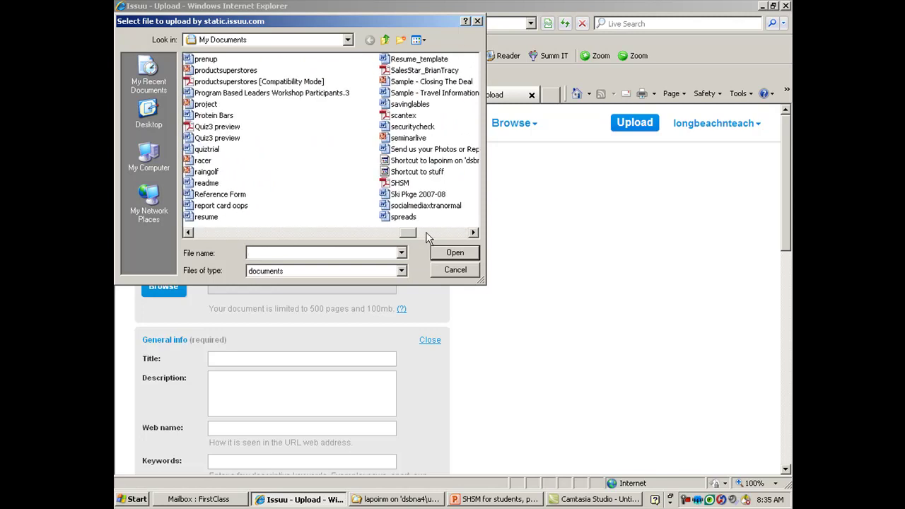
click(397, 184)
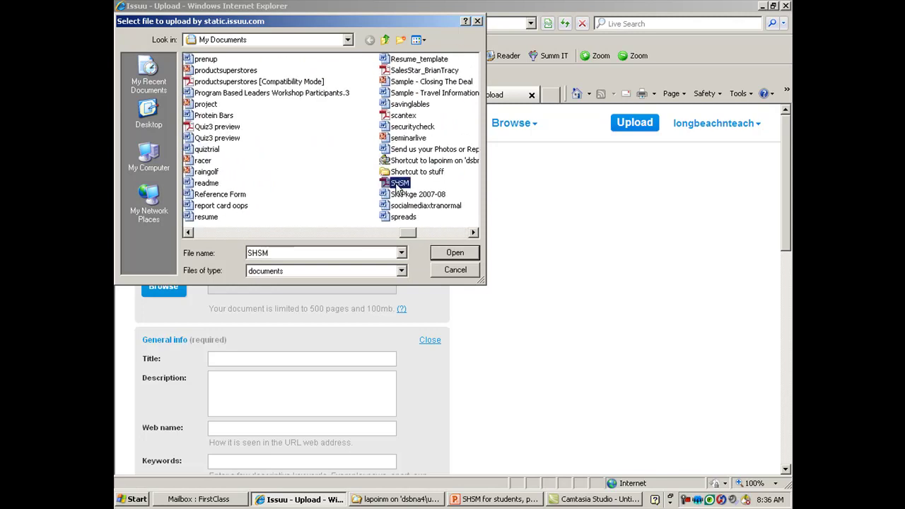
click(455, 252)
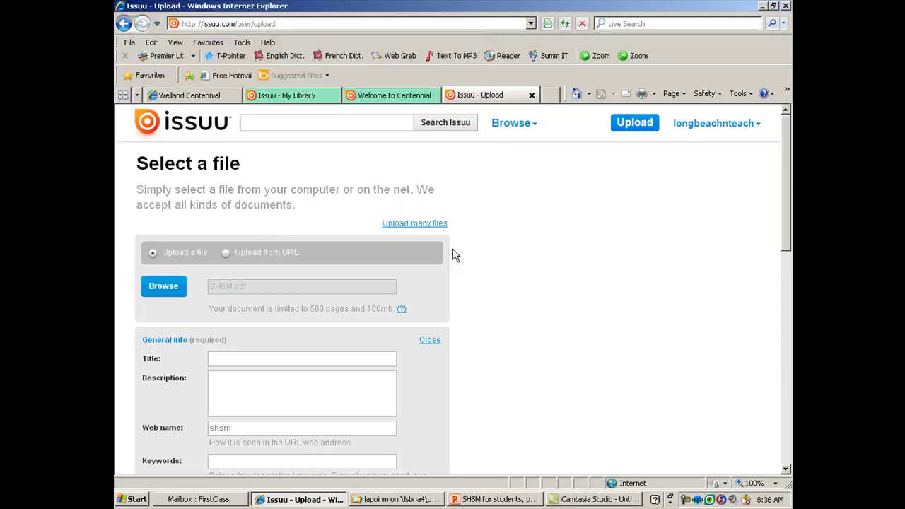
Set the upload form's document type to Book, with keywords specialist, high, skills, major.
scroll(441, 311, down, 1)
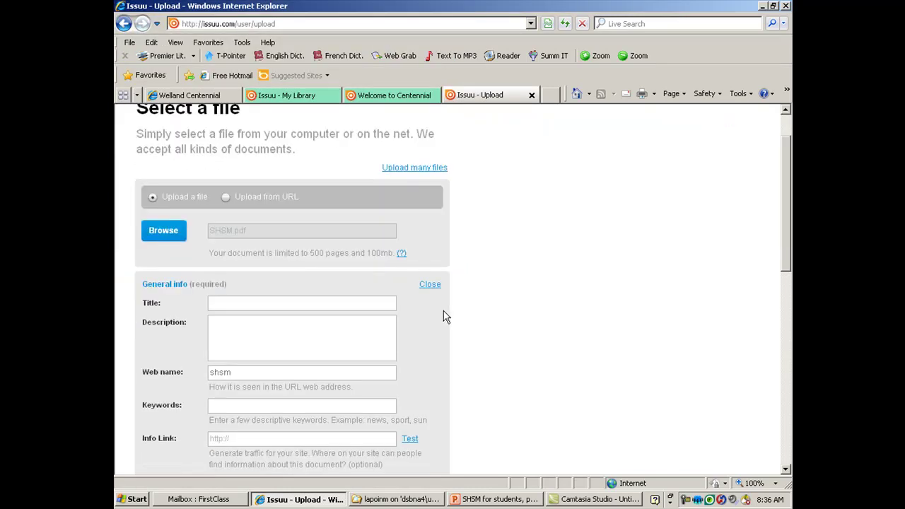
scroll(441, 317, down, 1)
scroll(310, 347, down, 1)
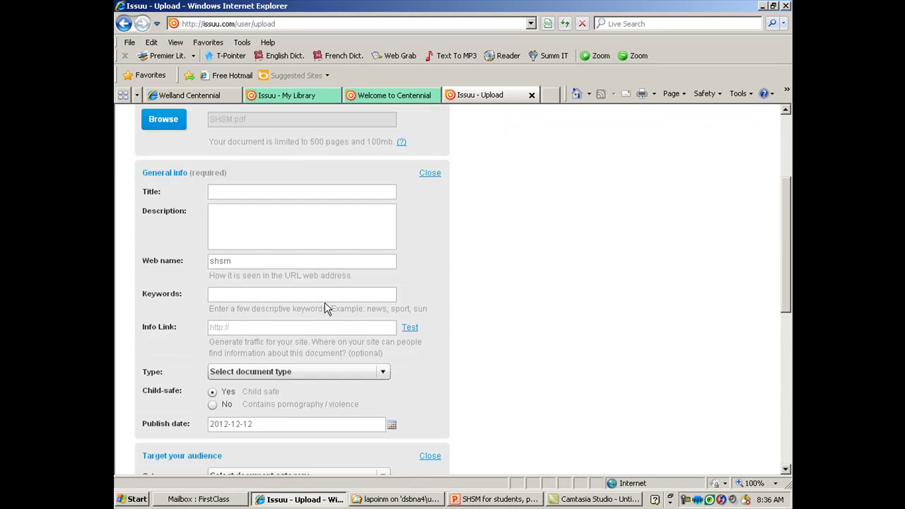
scroll(304, 258, down, 5)
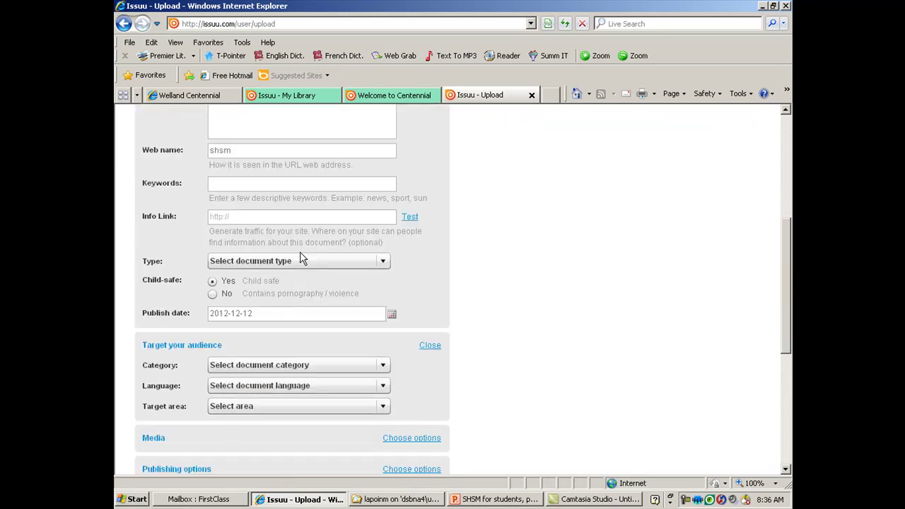
scroll(300, 256, up, 2)
scroll(301, 263, up, 2)
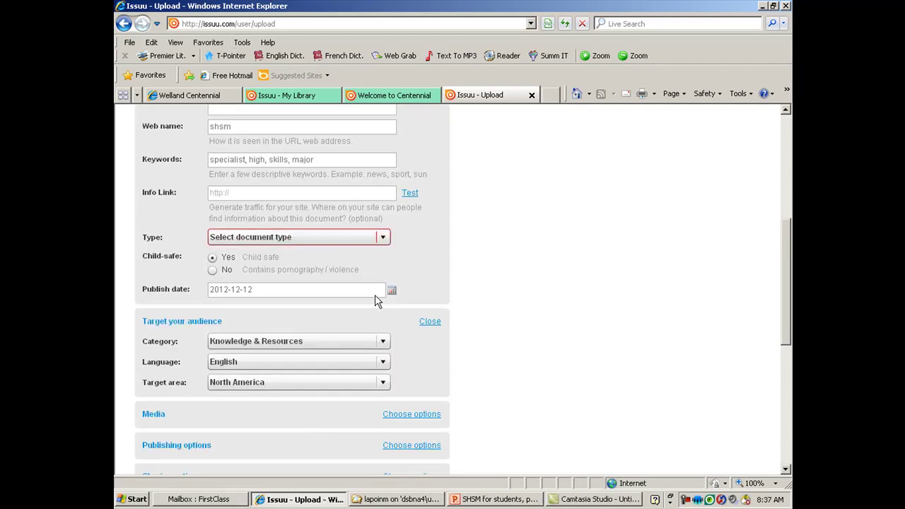
click(382, 238)
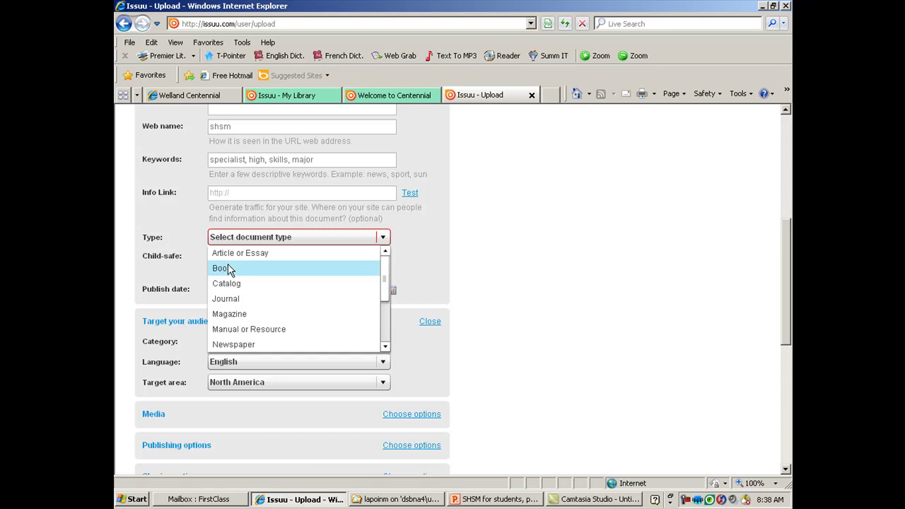
click(227, 269)
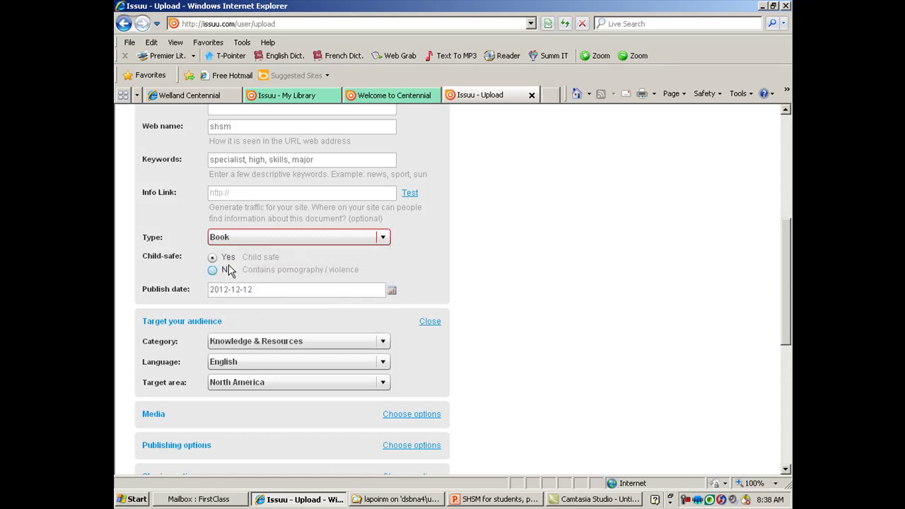
scroll(534, 283, down, 5)
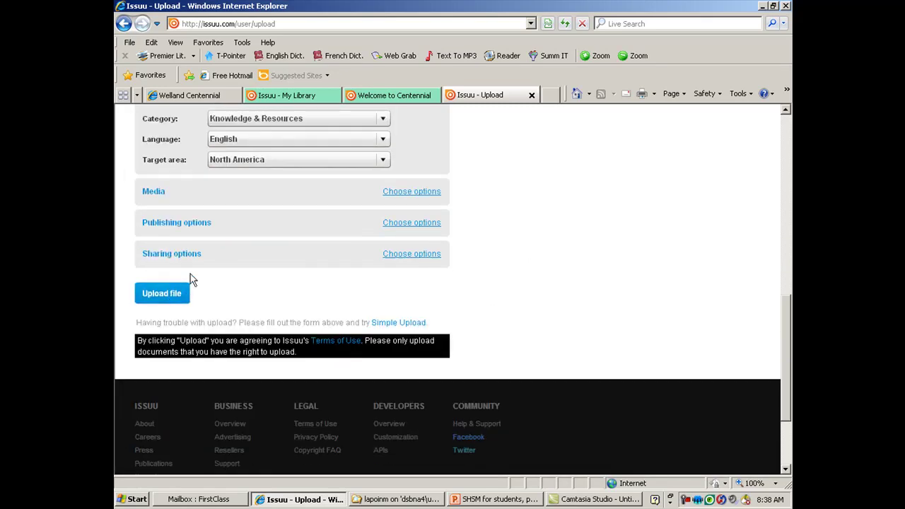
Upload the SHSM PDF and wait for the Advertise your publication page for shsn.
click(162, 295)
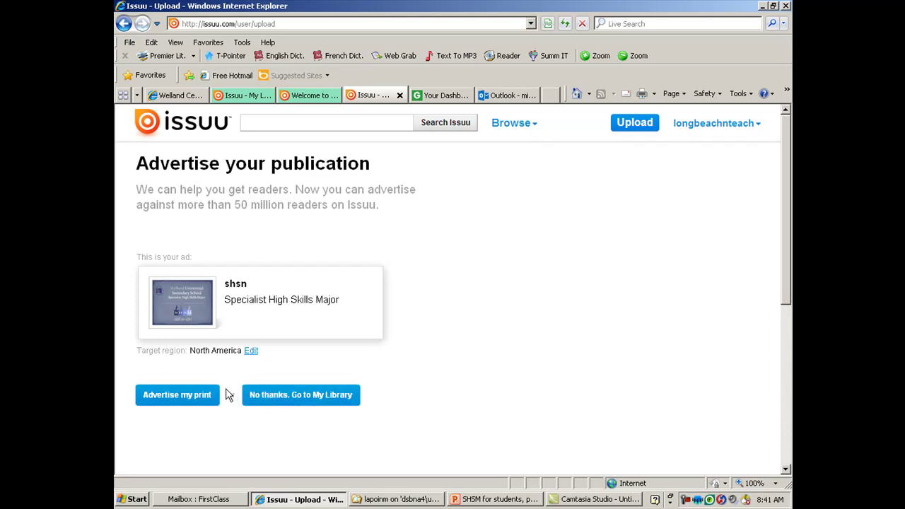
Skip advertising, then open the try publication from My Library in a new tab, allowing pop-ups.
click(316, 399)
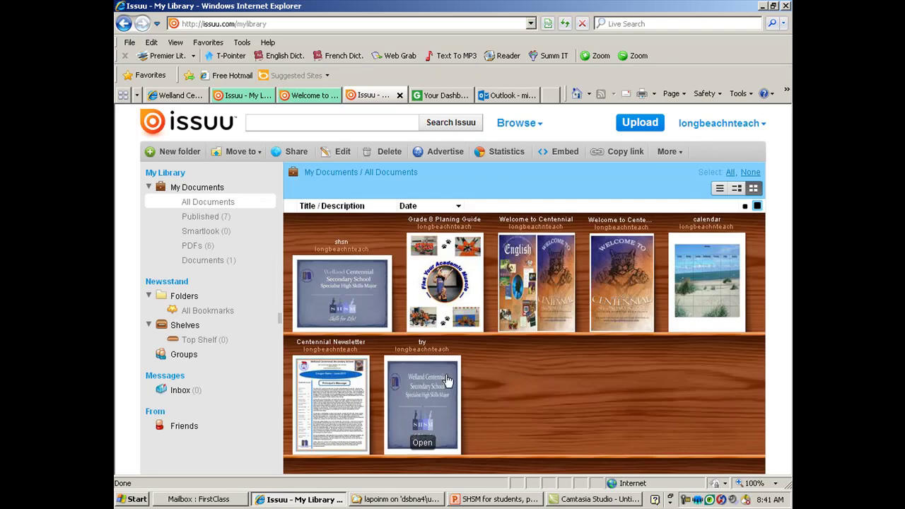
click(422, 444)
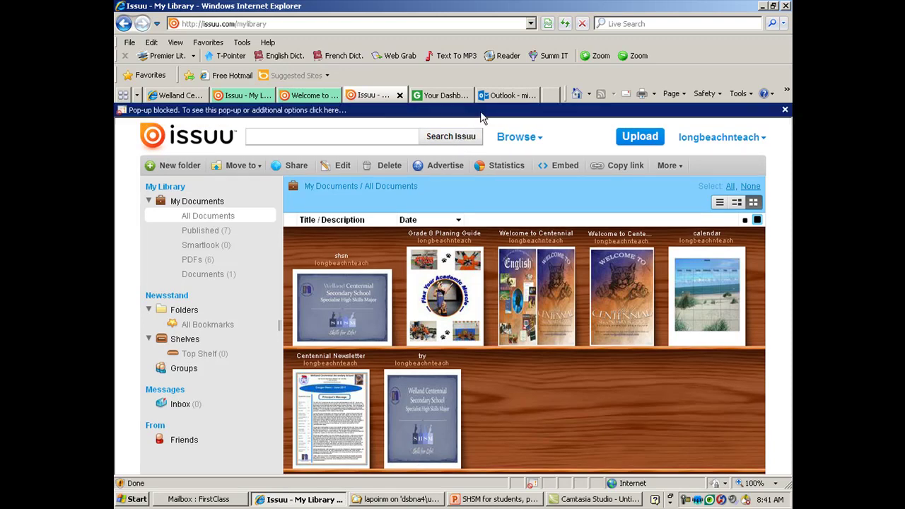
click(485, 110)
click(498, 120)
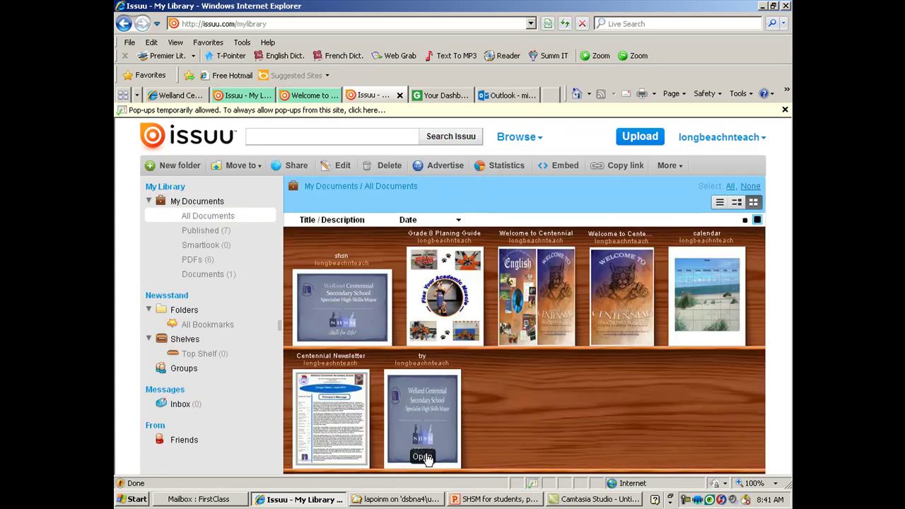
click(423, 457)
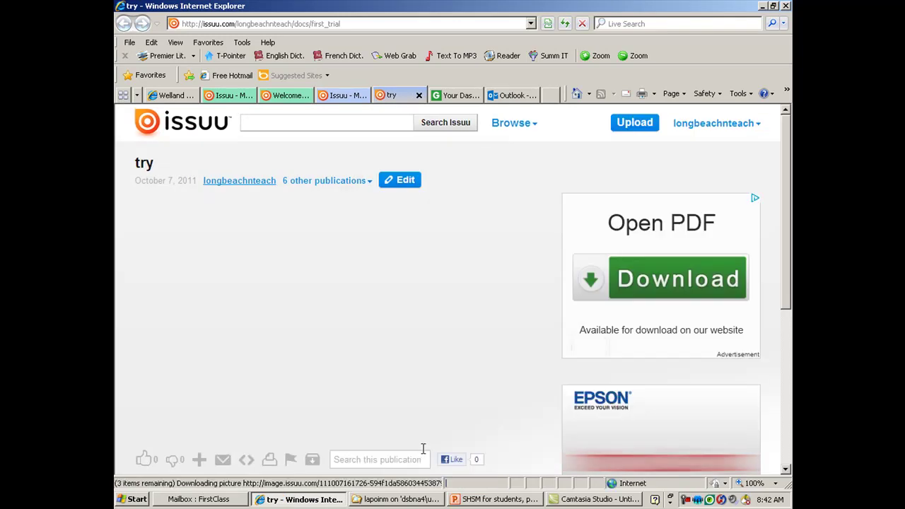
mouse_move(256, 332)
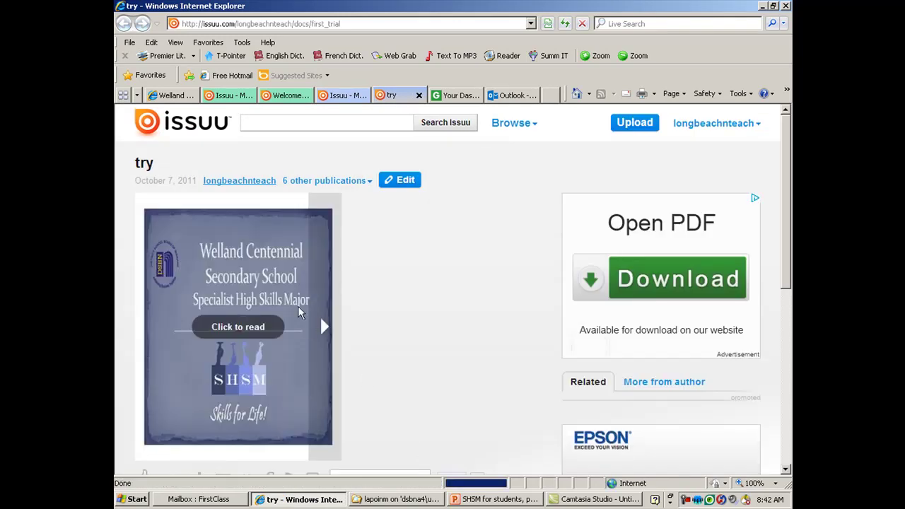
Read the try booklet full screen, flipping forward to the pages 8–9 spread.
click(238, 328)
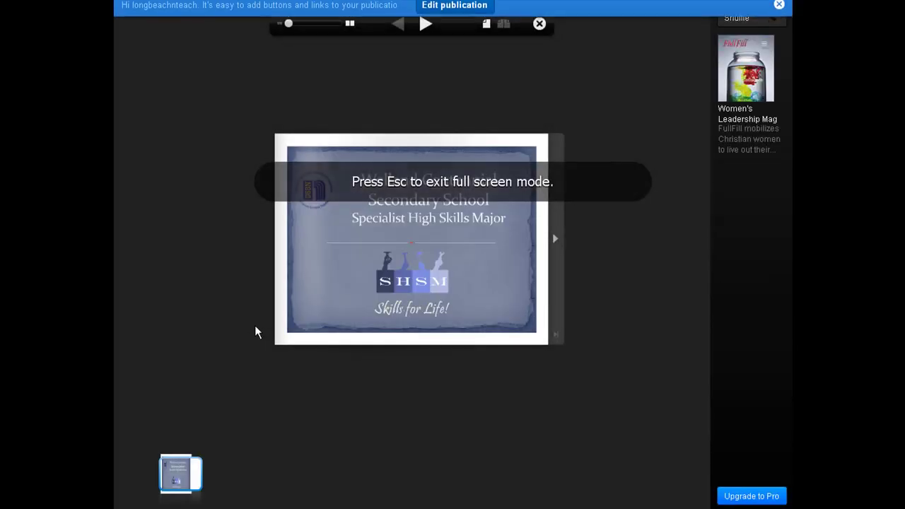
click(555, 242)
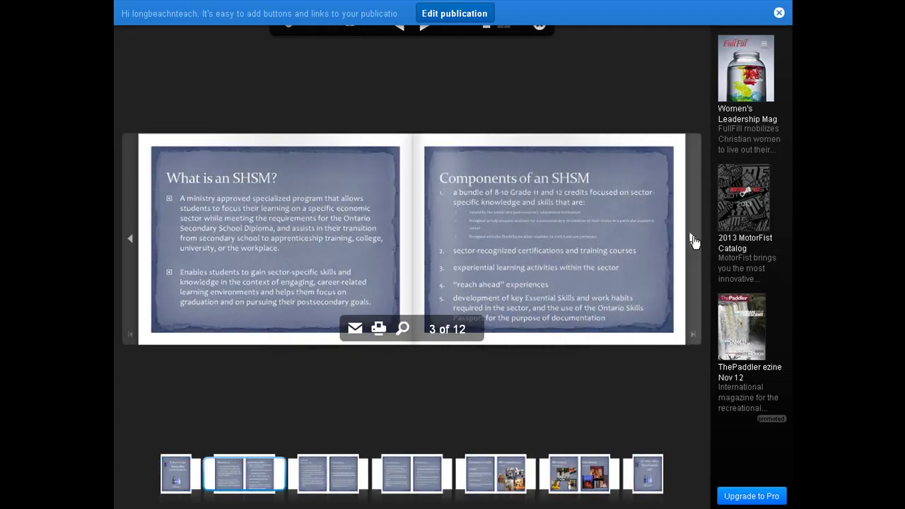
click(691, 240)
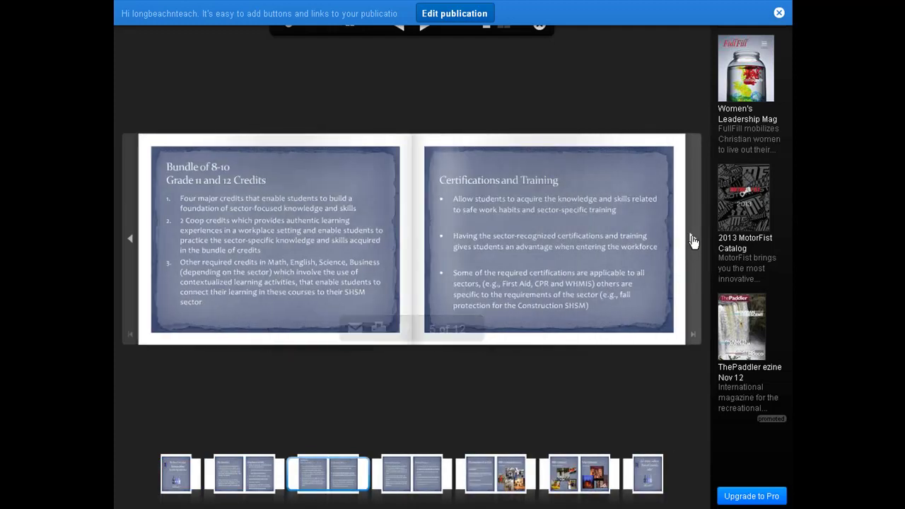
click(693, 241)
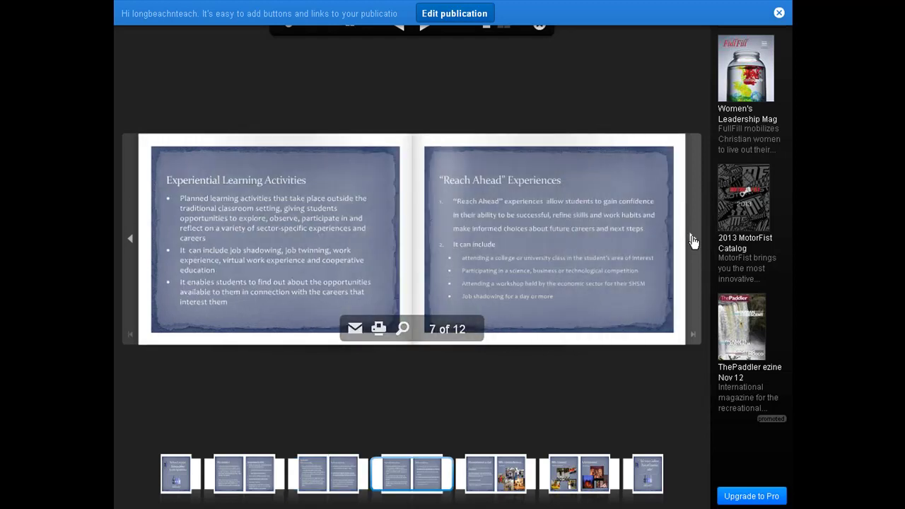
click(692, 240)
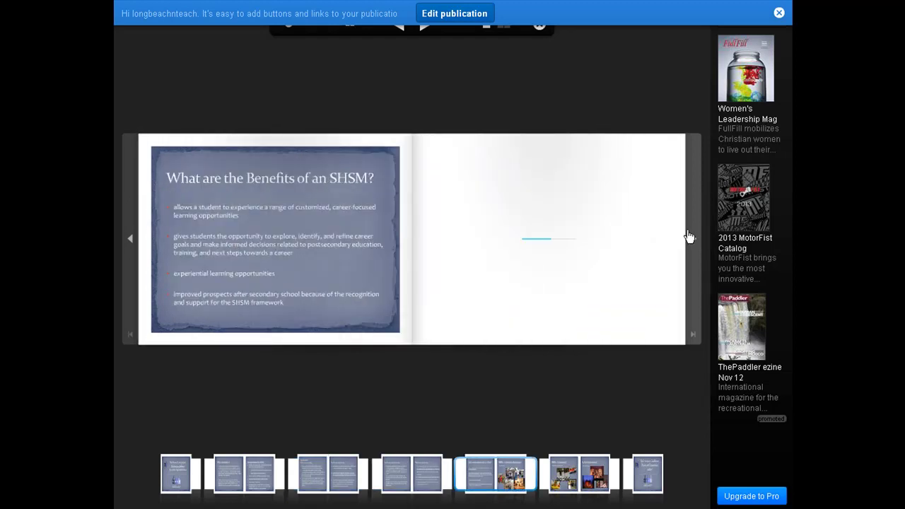
key(Escape)
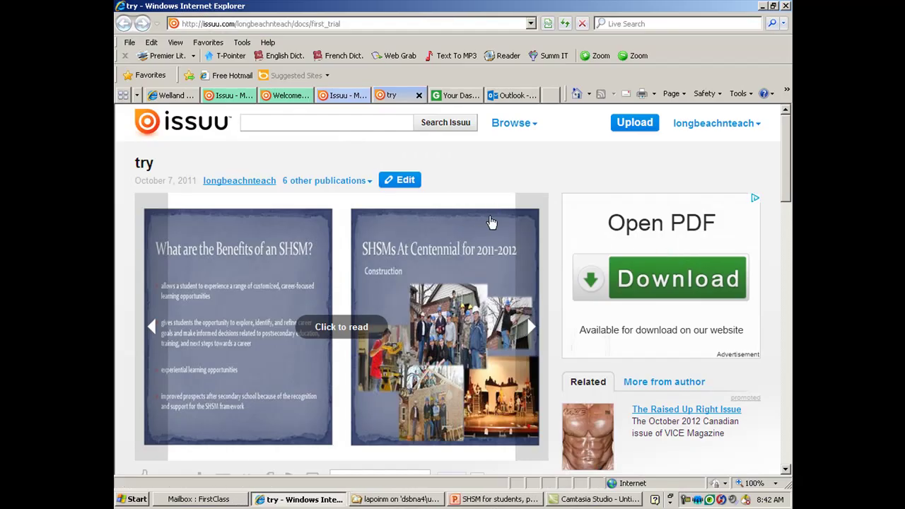
scroll(491, 222, down, 1)
scroll(491, 222, down, 1)
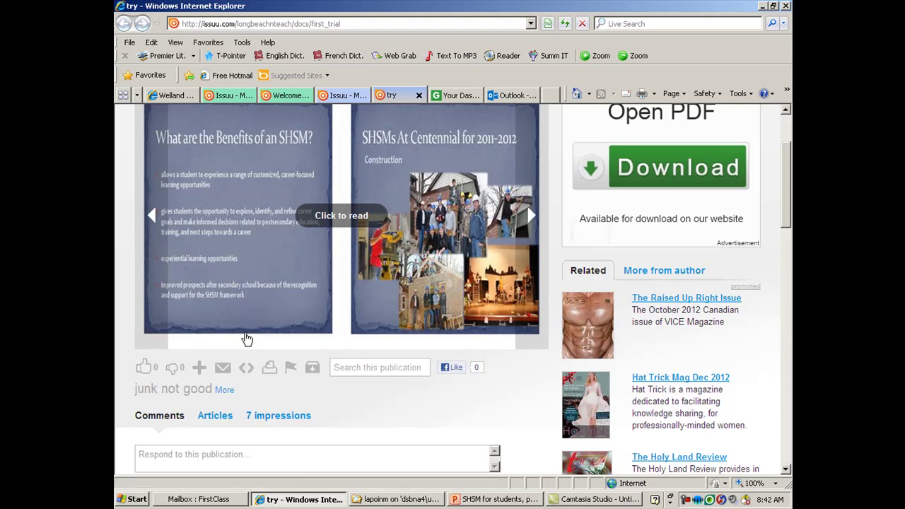
scroll(253, 336, up, 1)
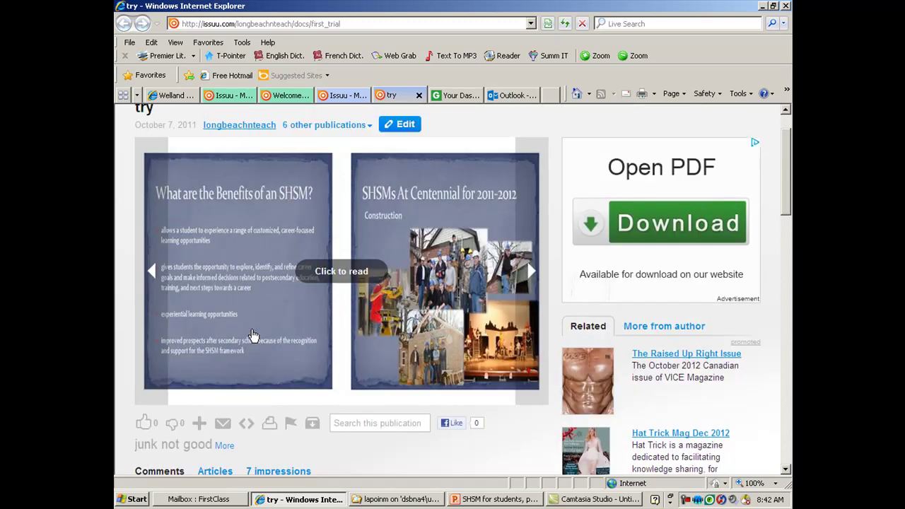